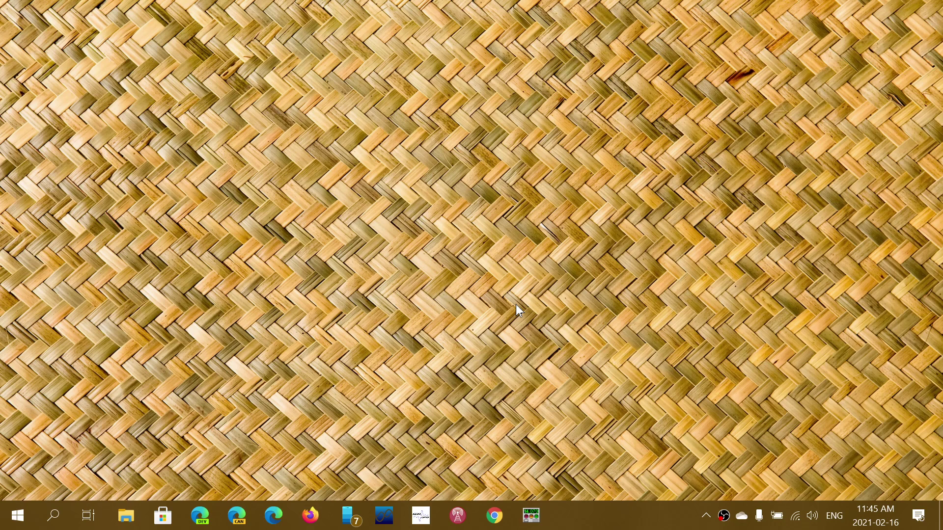
Start Ham Radio Deluxe from its taskbar icon.
{"action": "left_click", "coordinate": [531, 516]}
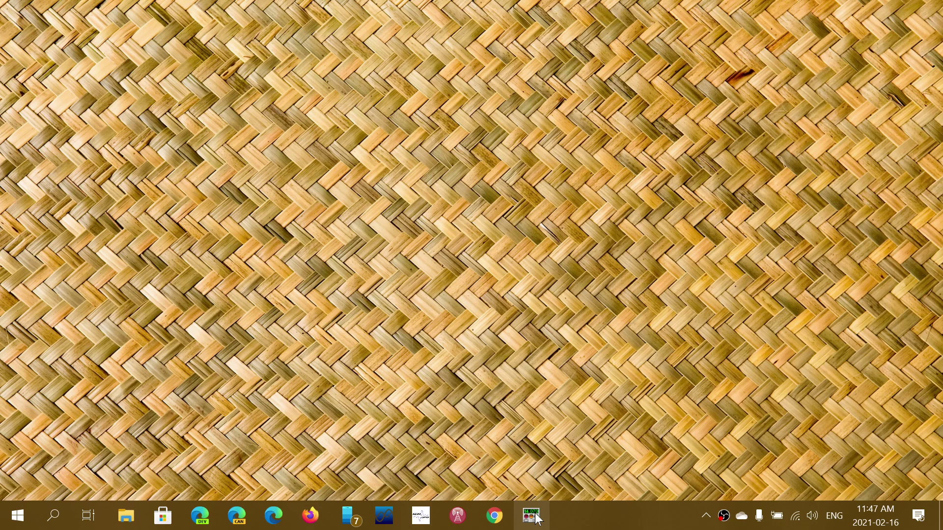
Reopen Ham Radio Deluxe and dismiss the Connect dialog without choosing a radio.
{"action": "left_click", "coordinate": [532, 516]}
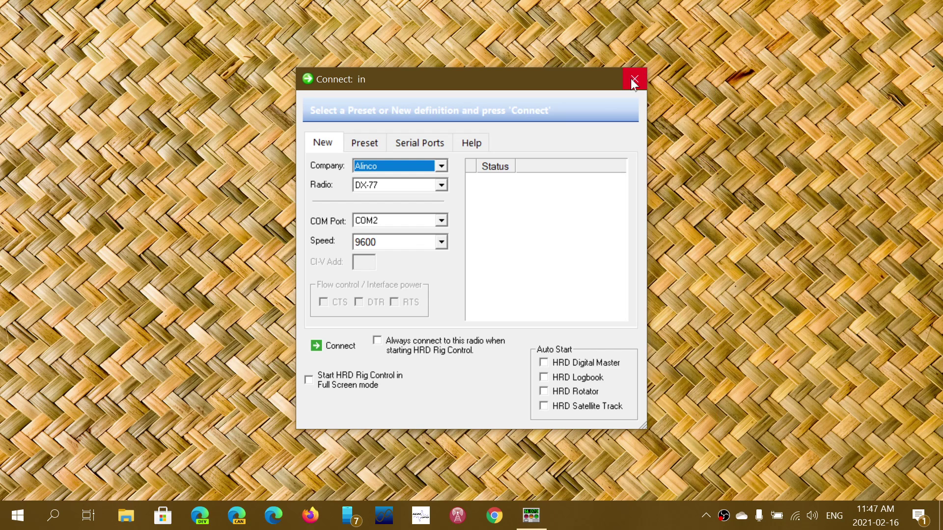
{"action": "left_click", "coordinate": [630, 78]}
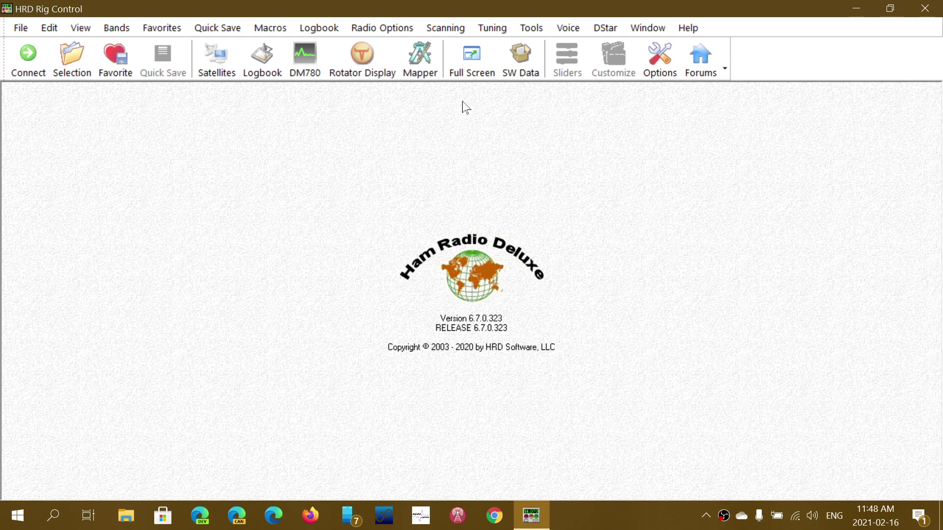
Launch Satellite Tracking, dismissing Radio Pane Options and the 'not connected to a radio' error.
{"action": "left_click", "coordinate": [217, 60]}
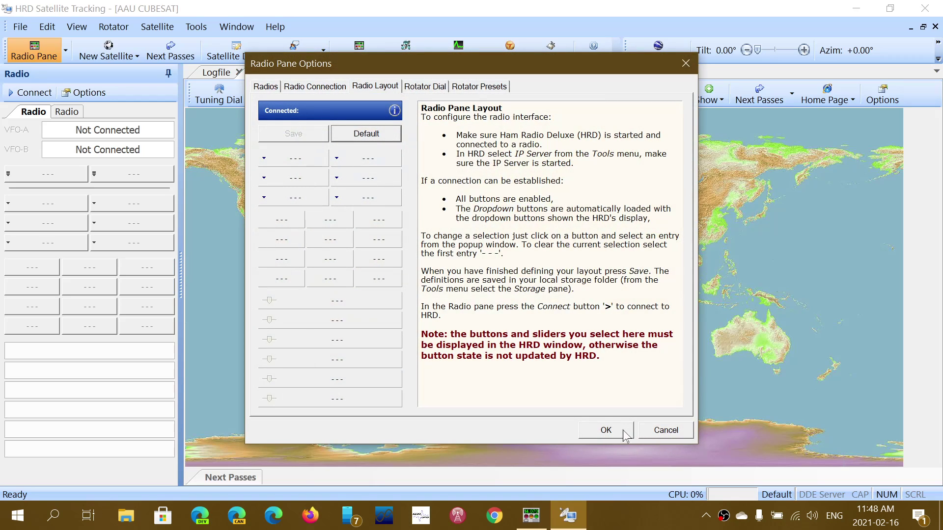
{"action": "left_click", "coordinate": [623, 432]}
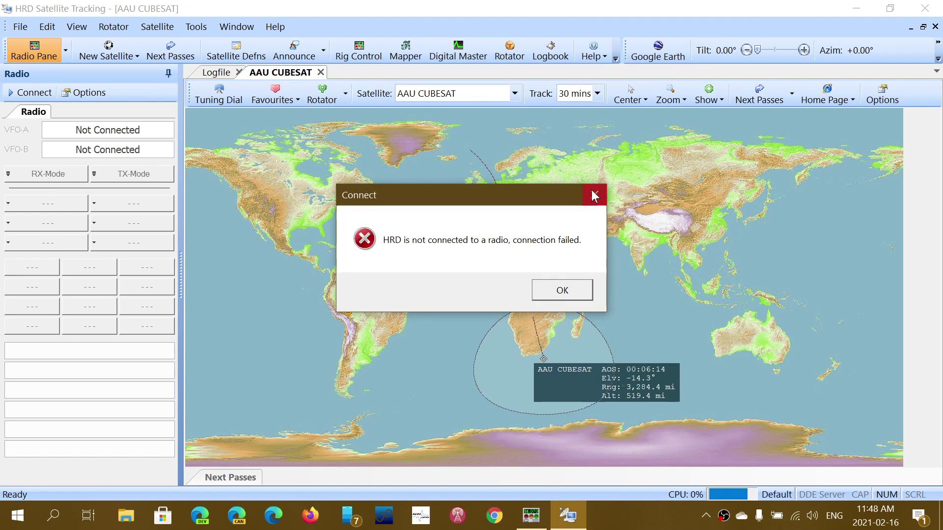
{"action": "left_click", "coordinate": [594, 194]}
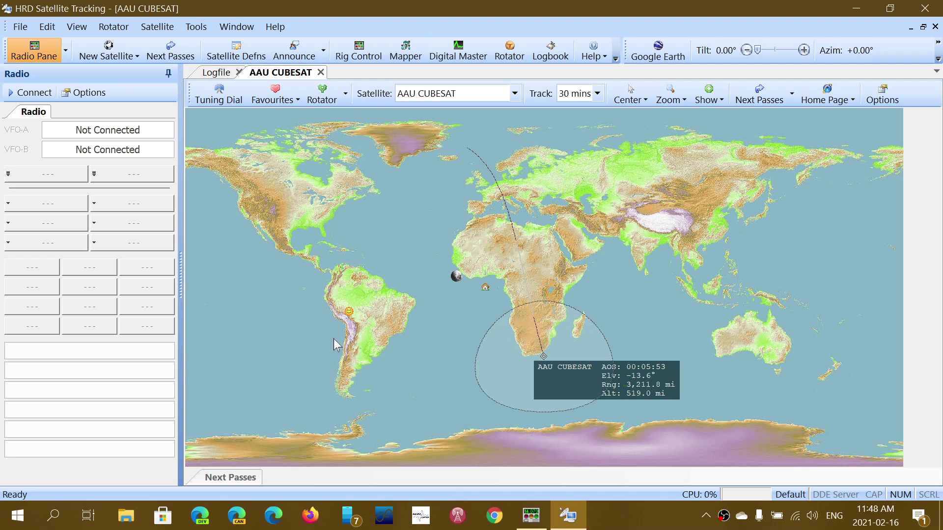
Close the HRD Satellite Tracking window and the HRD Rig Control window.
{"action": "left_click", "coordinate": [926, 8]}
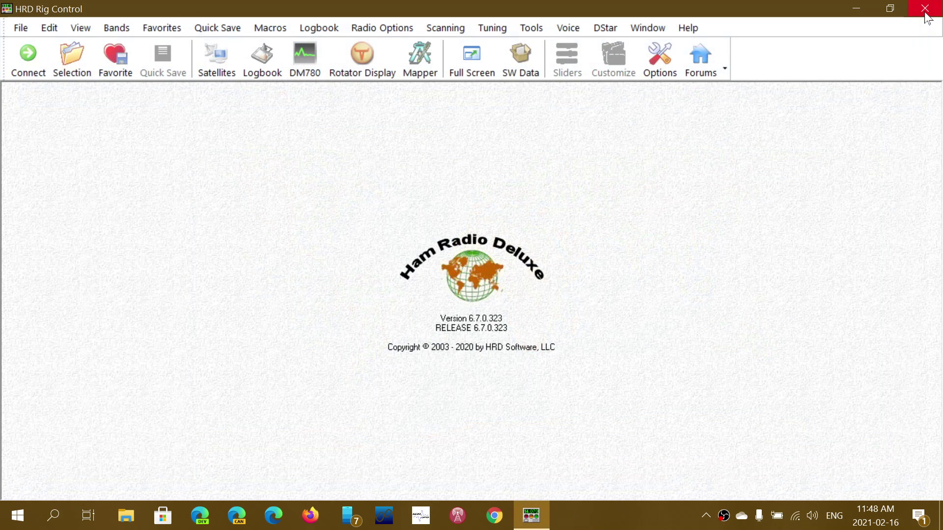
{"action": "left_click", "coordinate": [926, 8]}
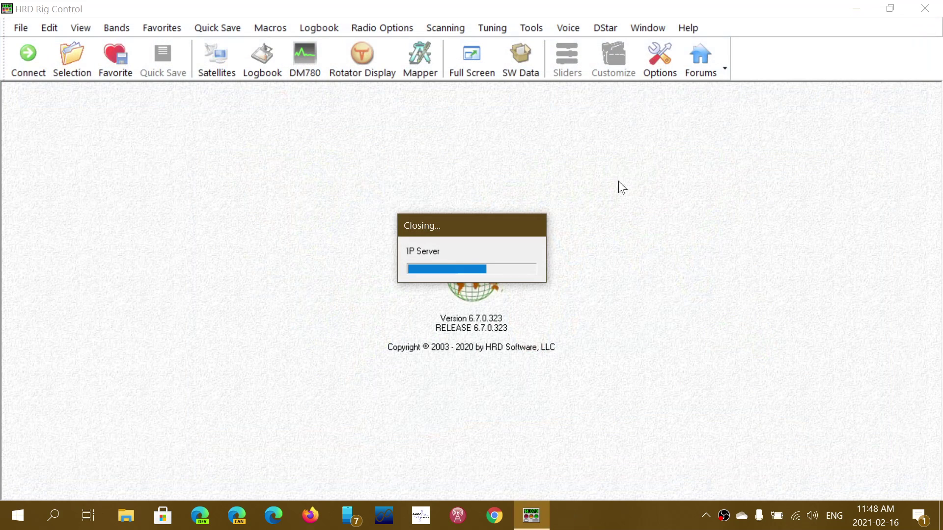